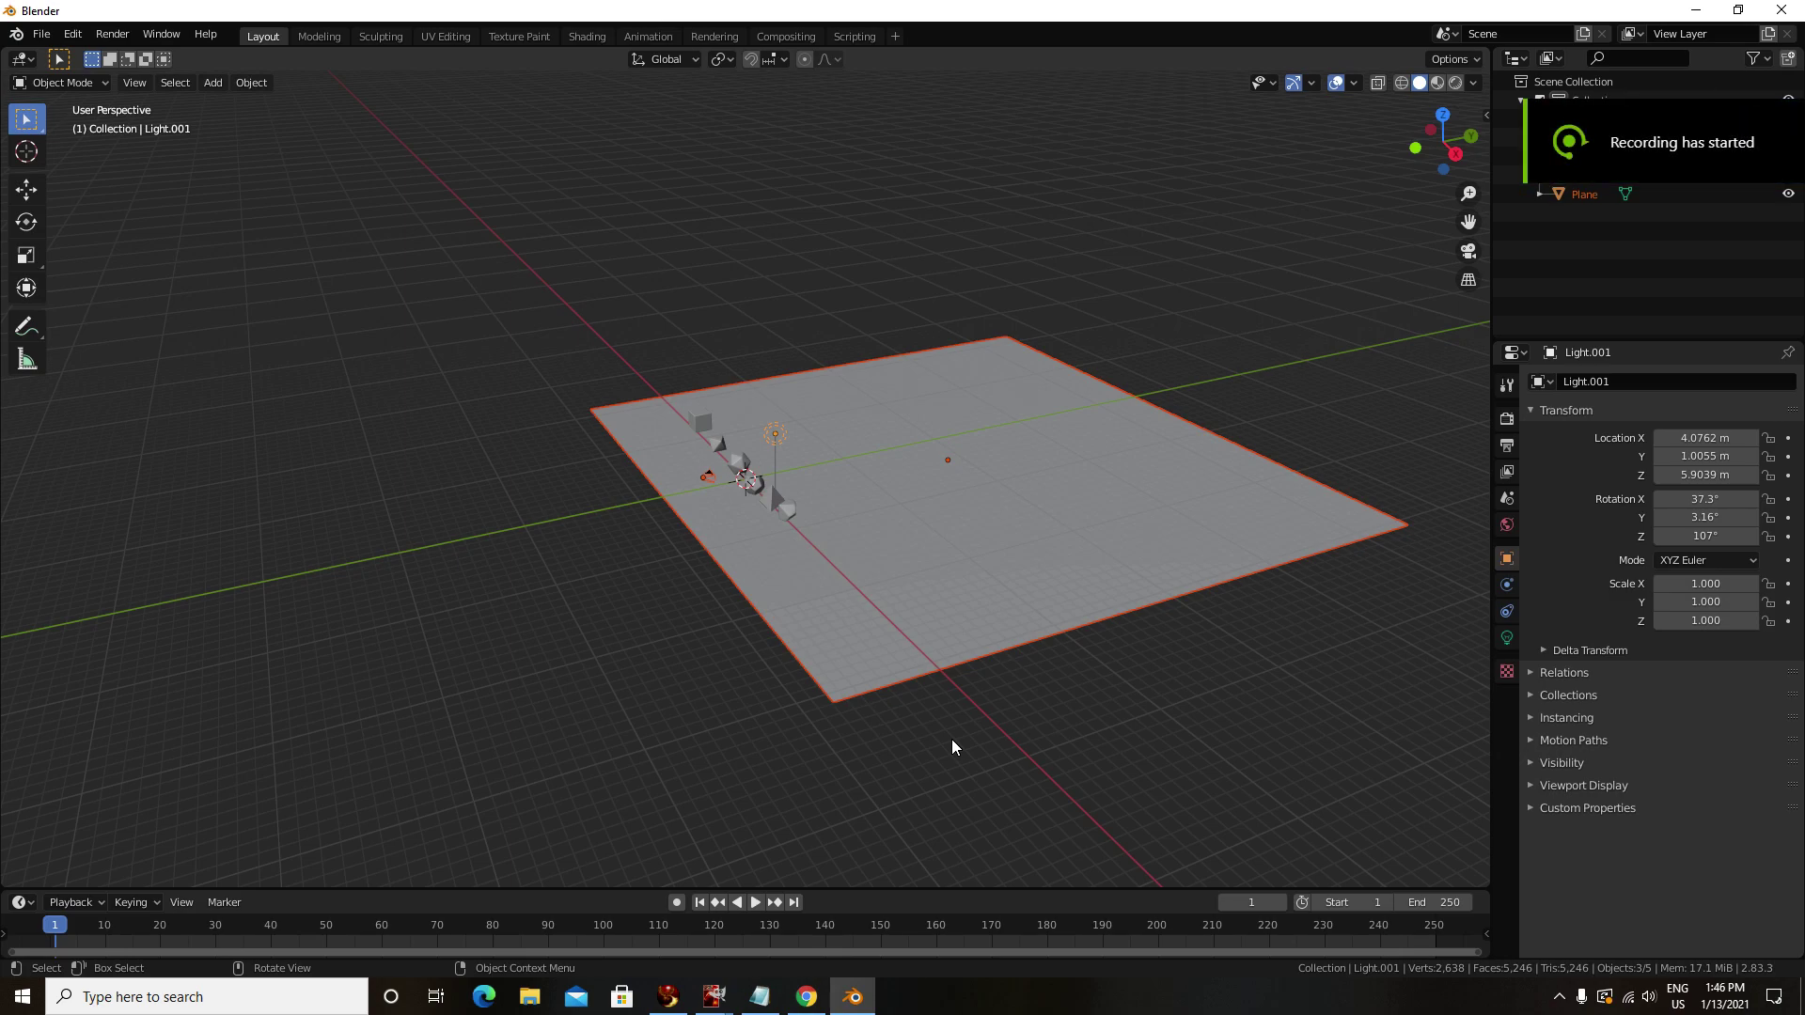
# - Open and dismiss the object context menu twice, leaving the scene unchanged
pyautogui.rightClick(1013, 498)
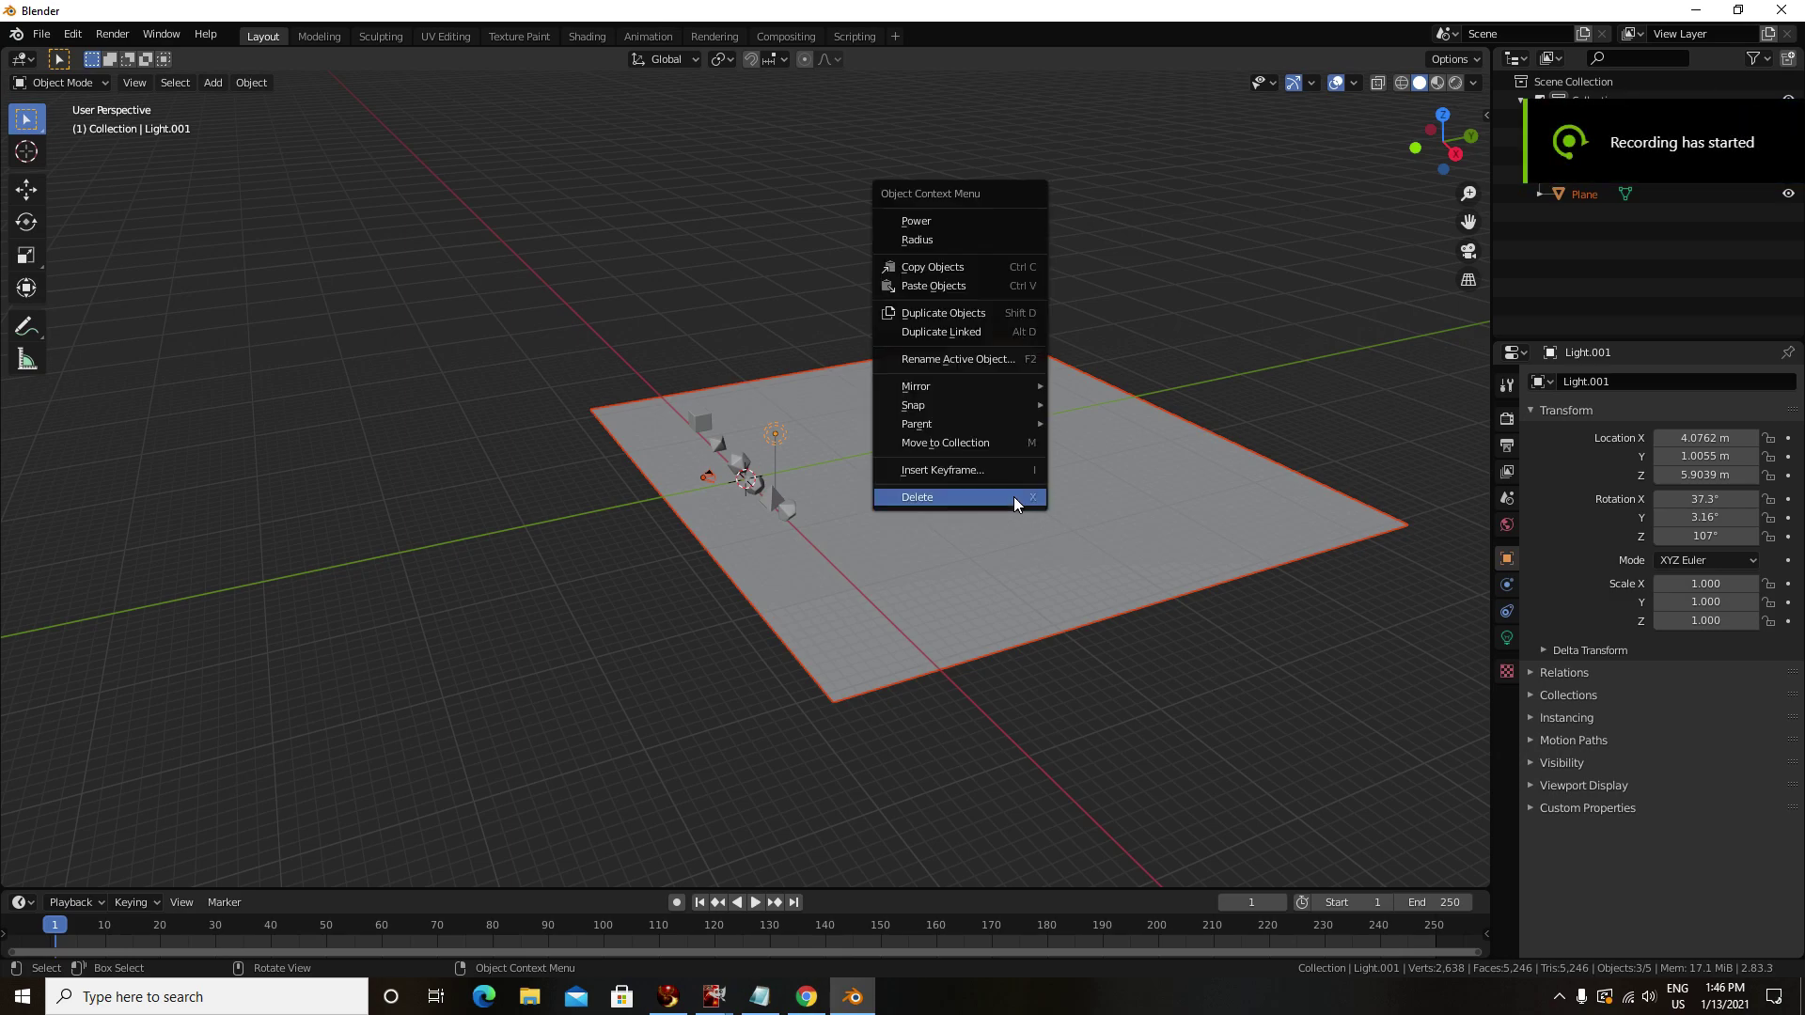
pyautogui.click(1065, 558)
pyautogui.scroll(1, 1056, 559)
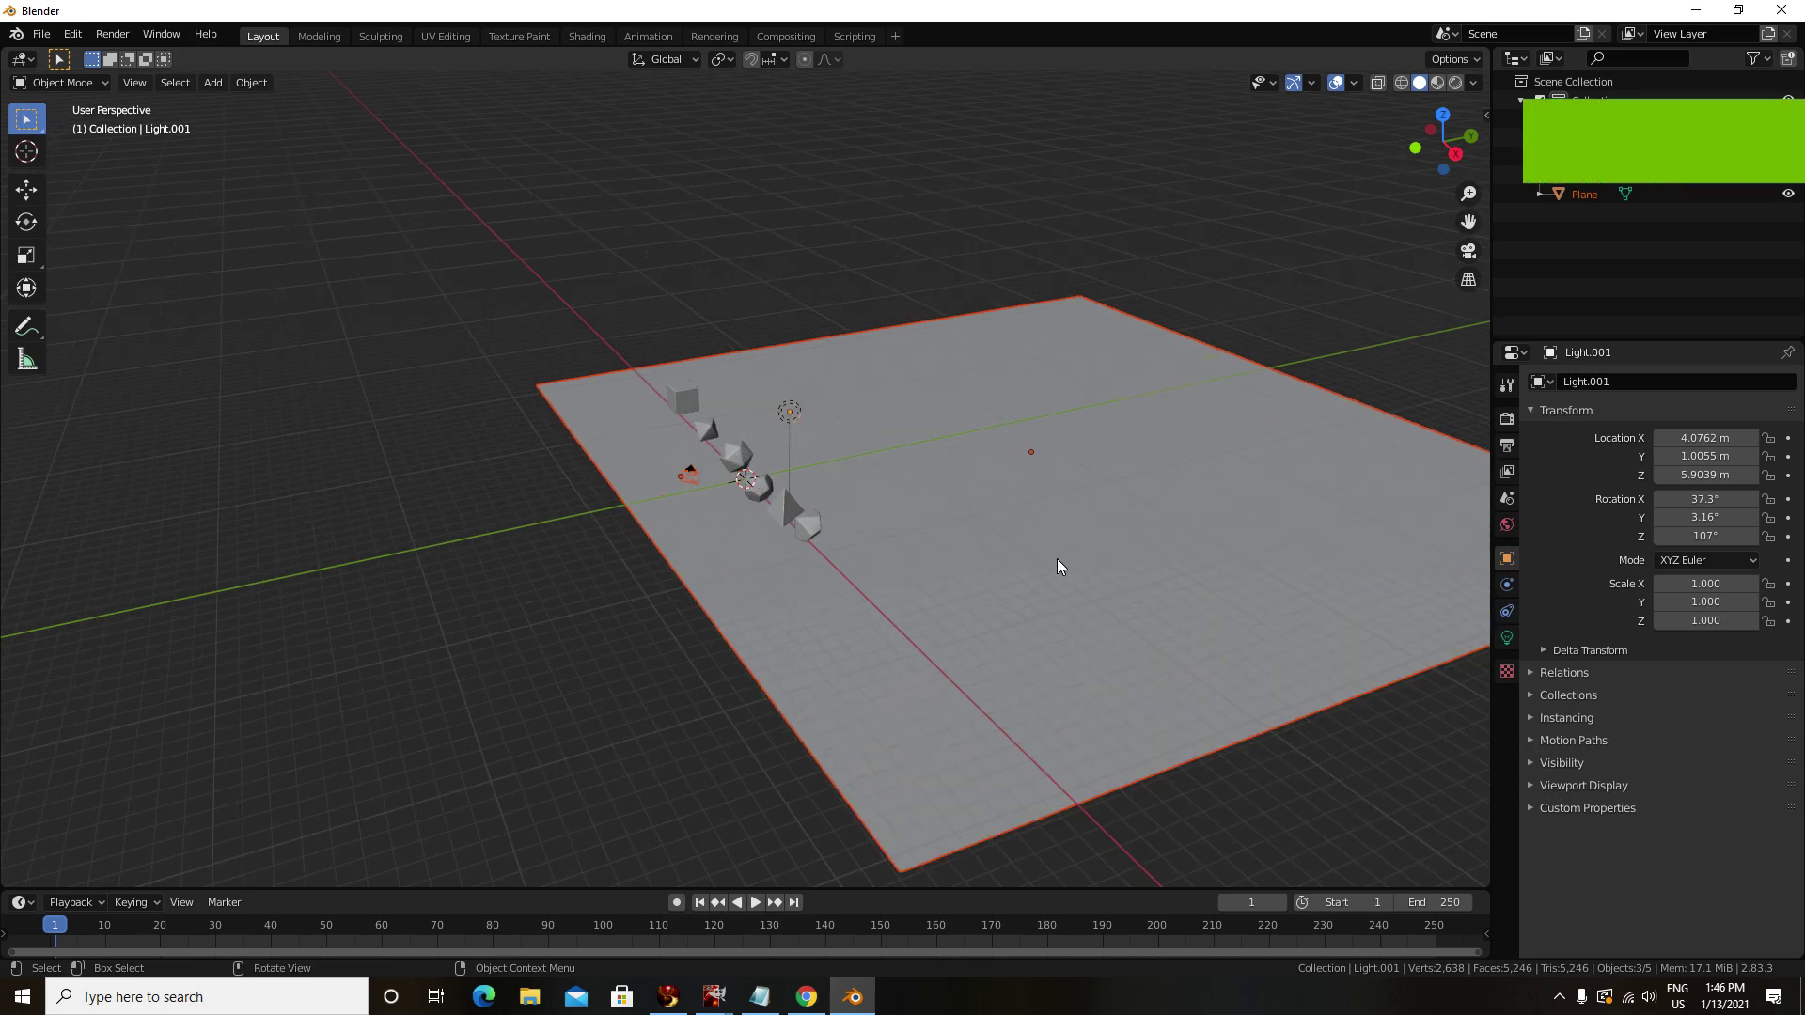
pyautogui.scroll(-2, 1057, 558)
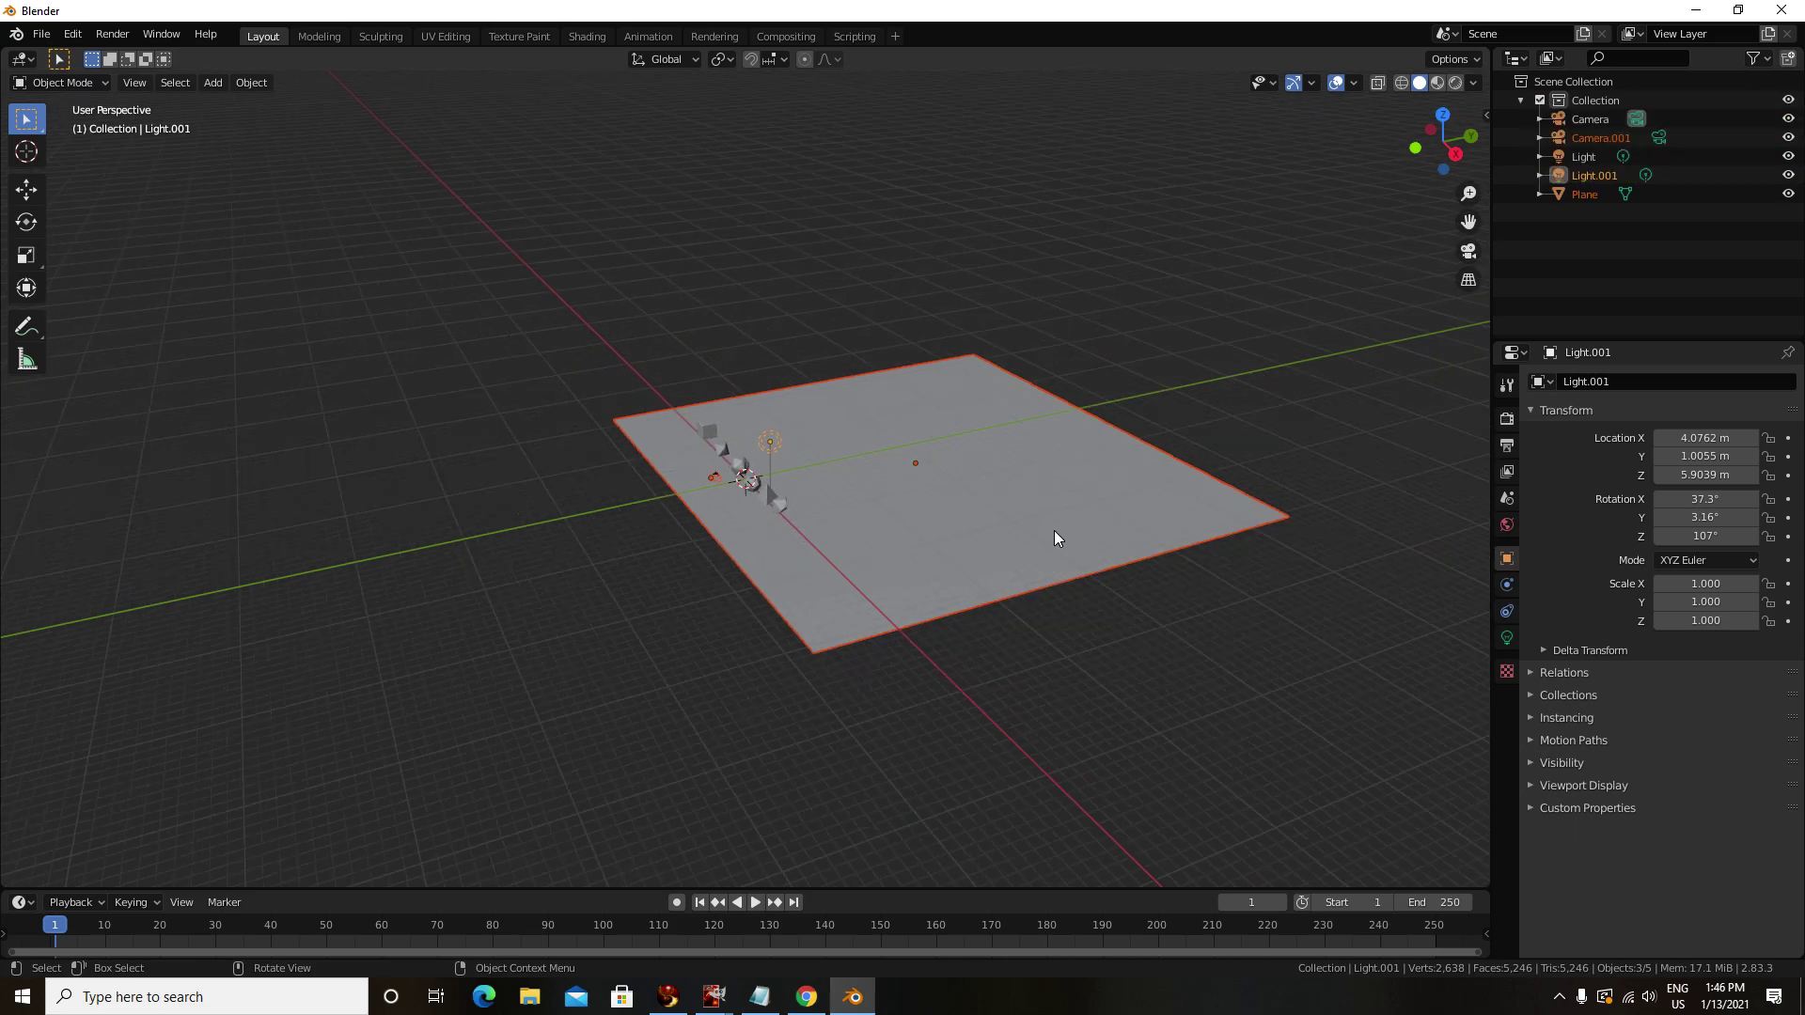
pyautogui.scroll(2, 1050, 551)
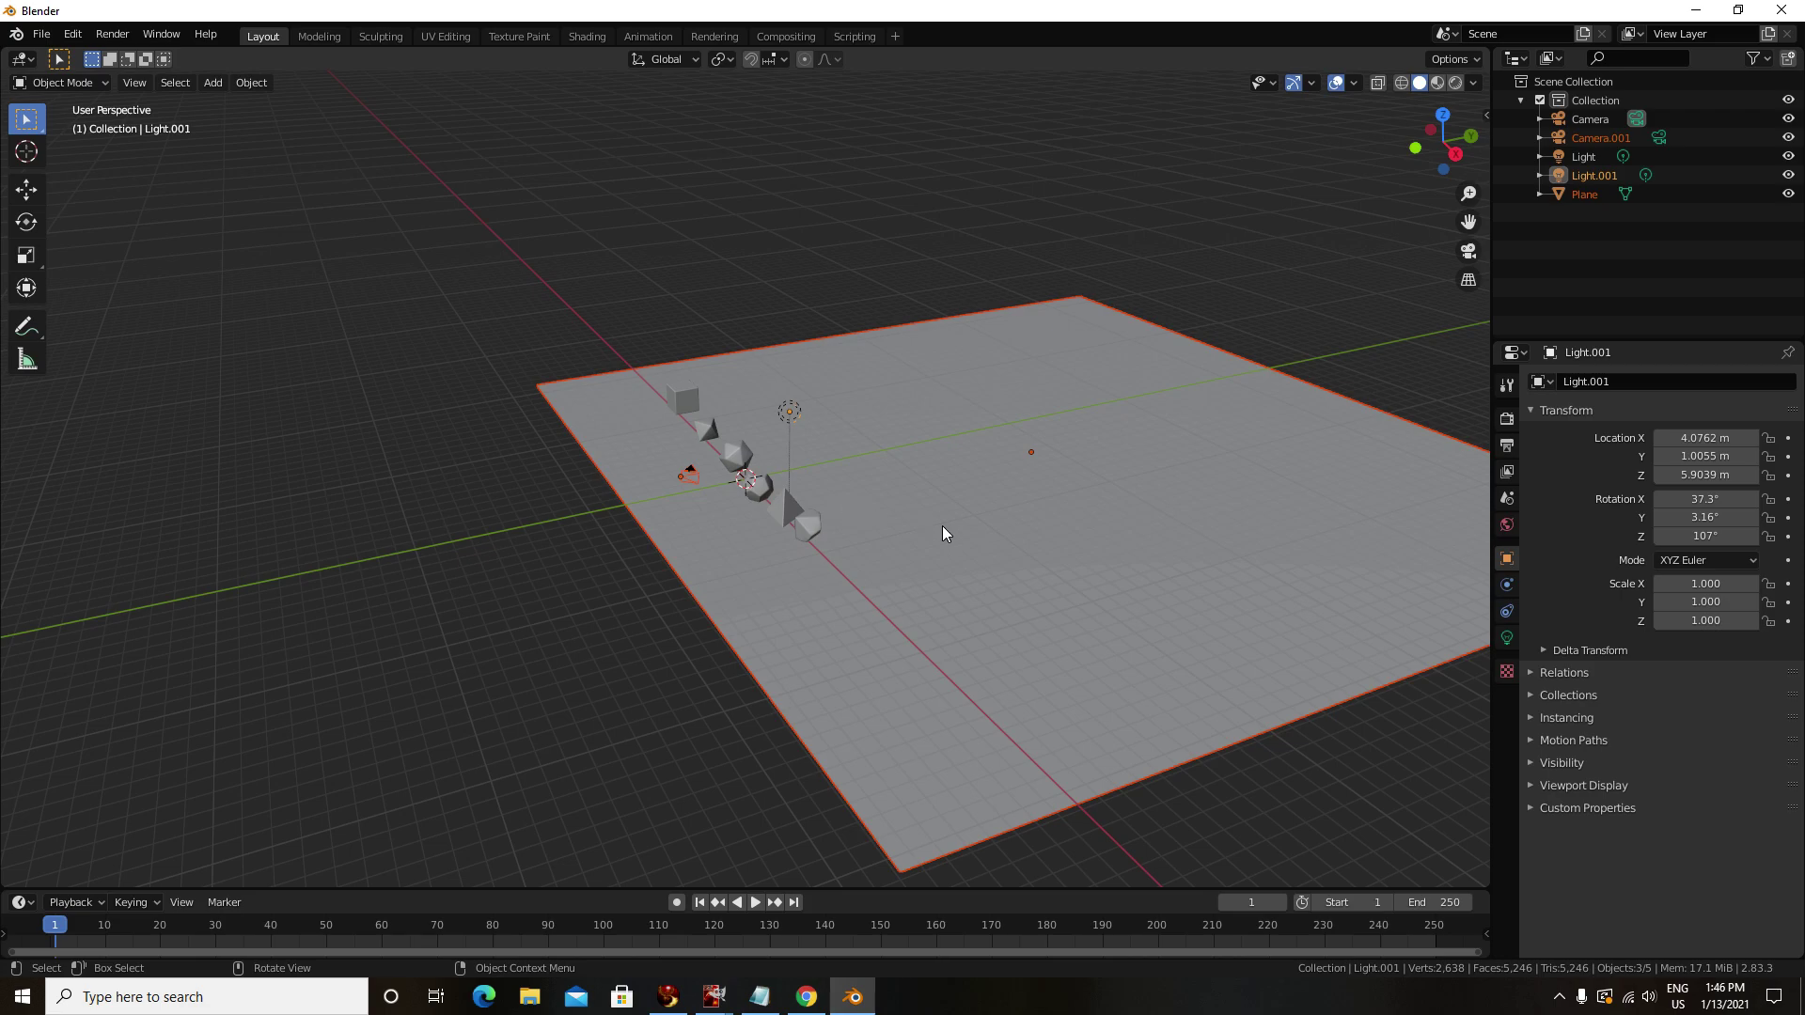
pyautogui.scroll(-2, 975, 543)
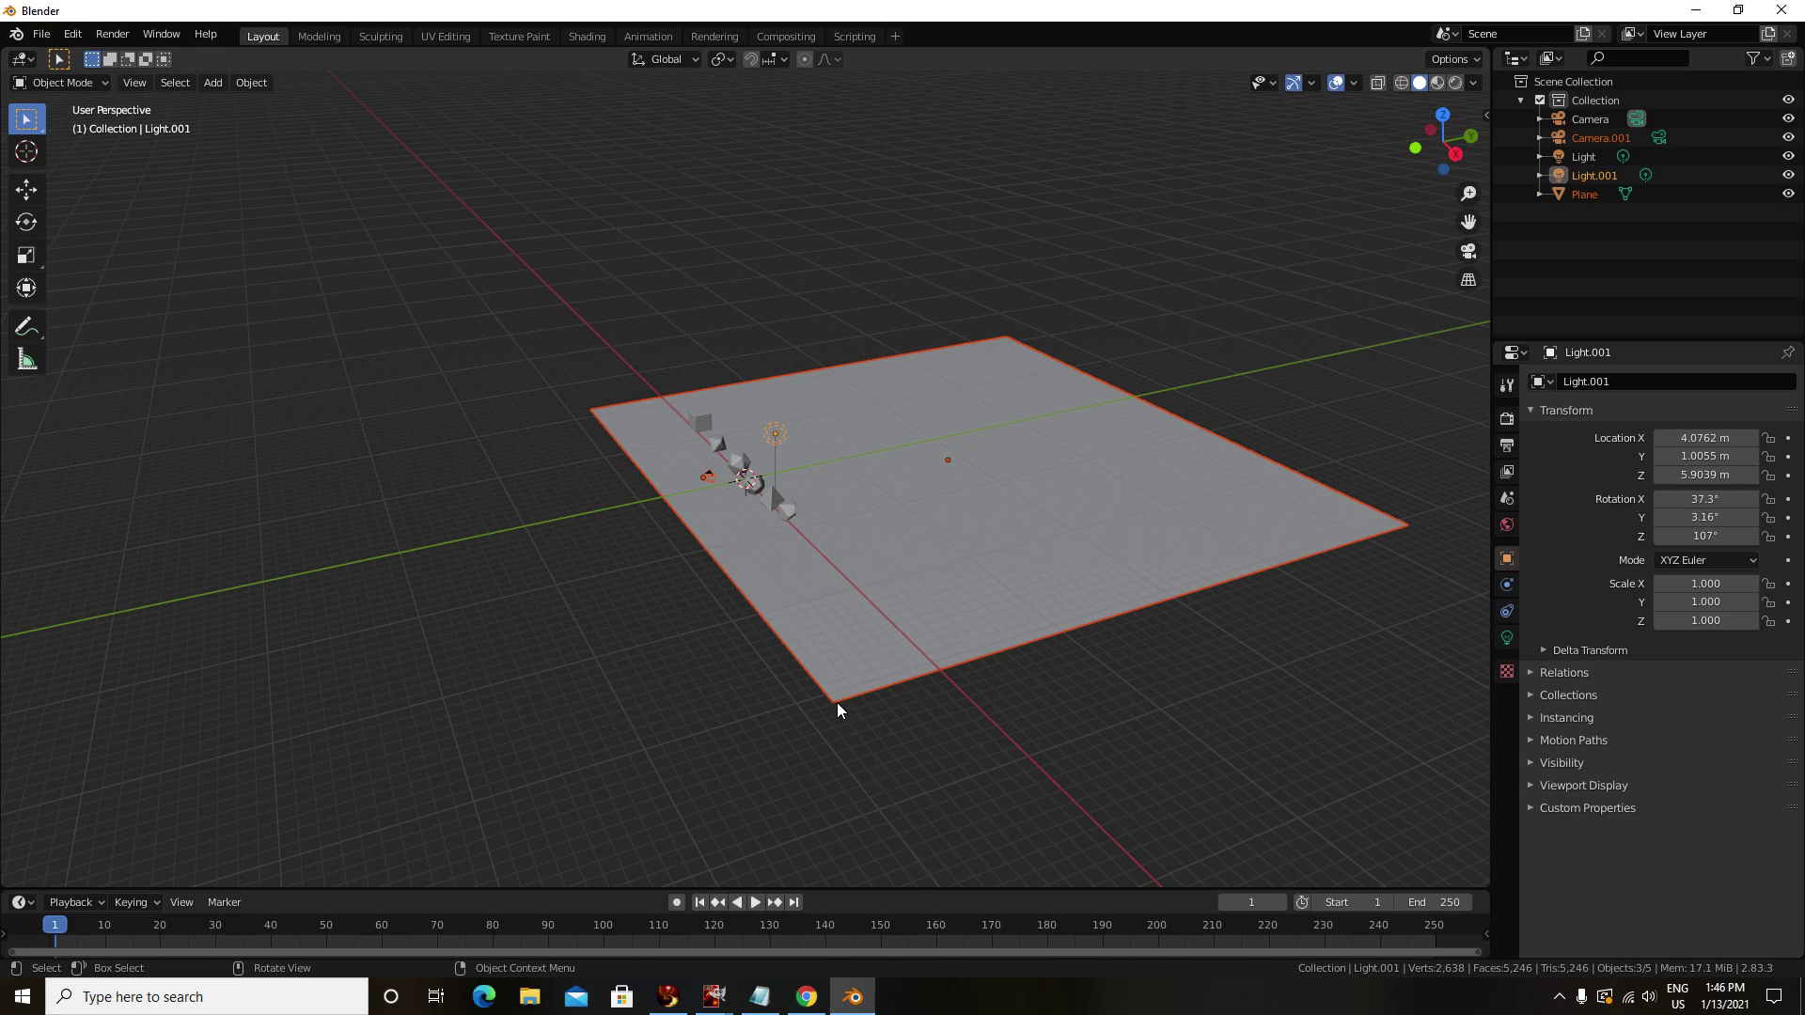
pyautogui.scroll(3, 837, 699)
pyautogui.scroll(-2, 835, 699)
pyautogui.scroll(1, 835, 698)
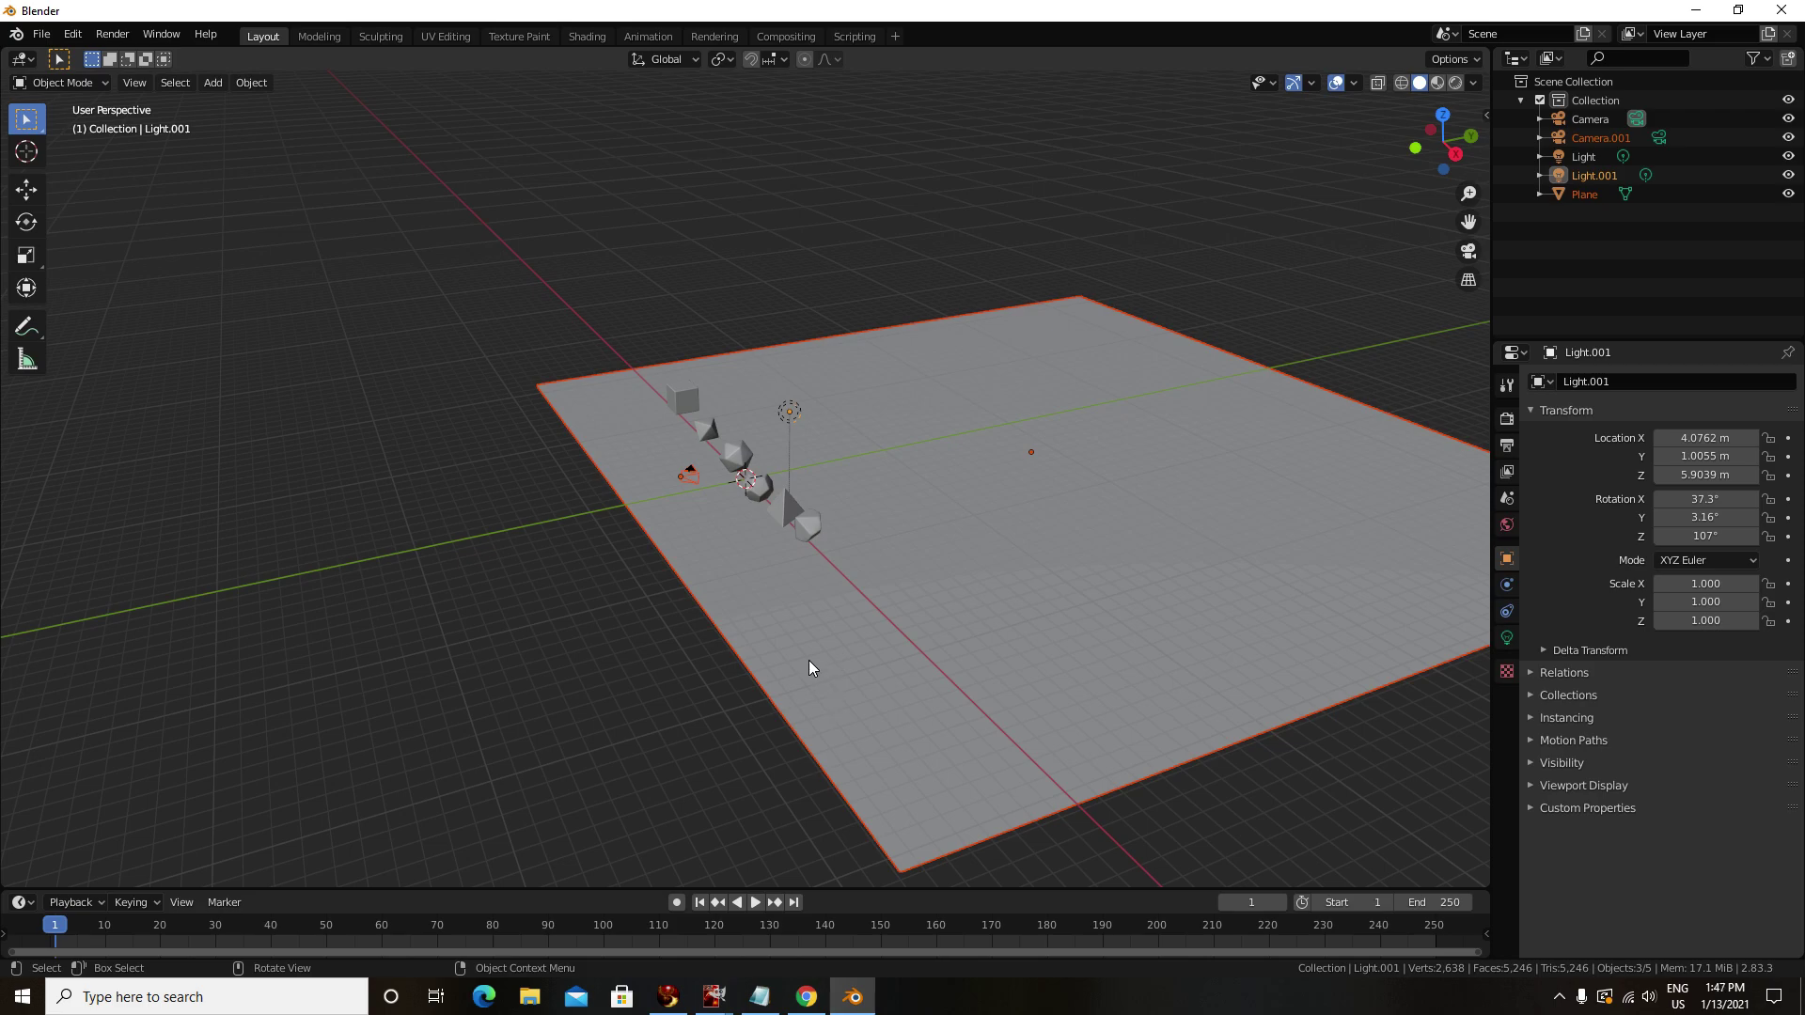
pyautogui.scroll(-2, 818, 667)
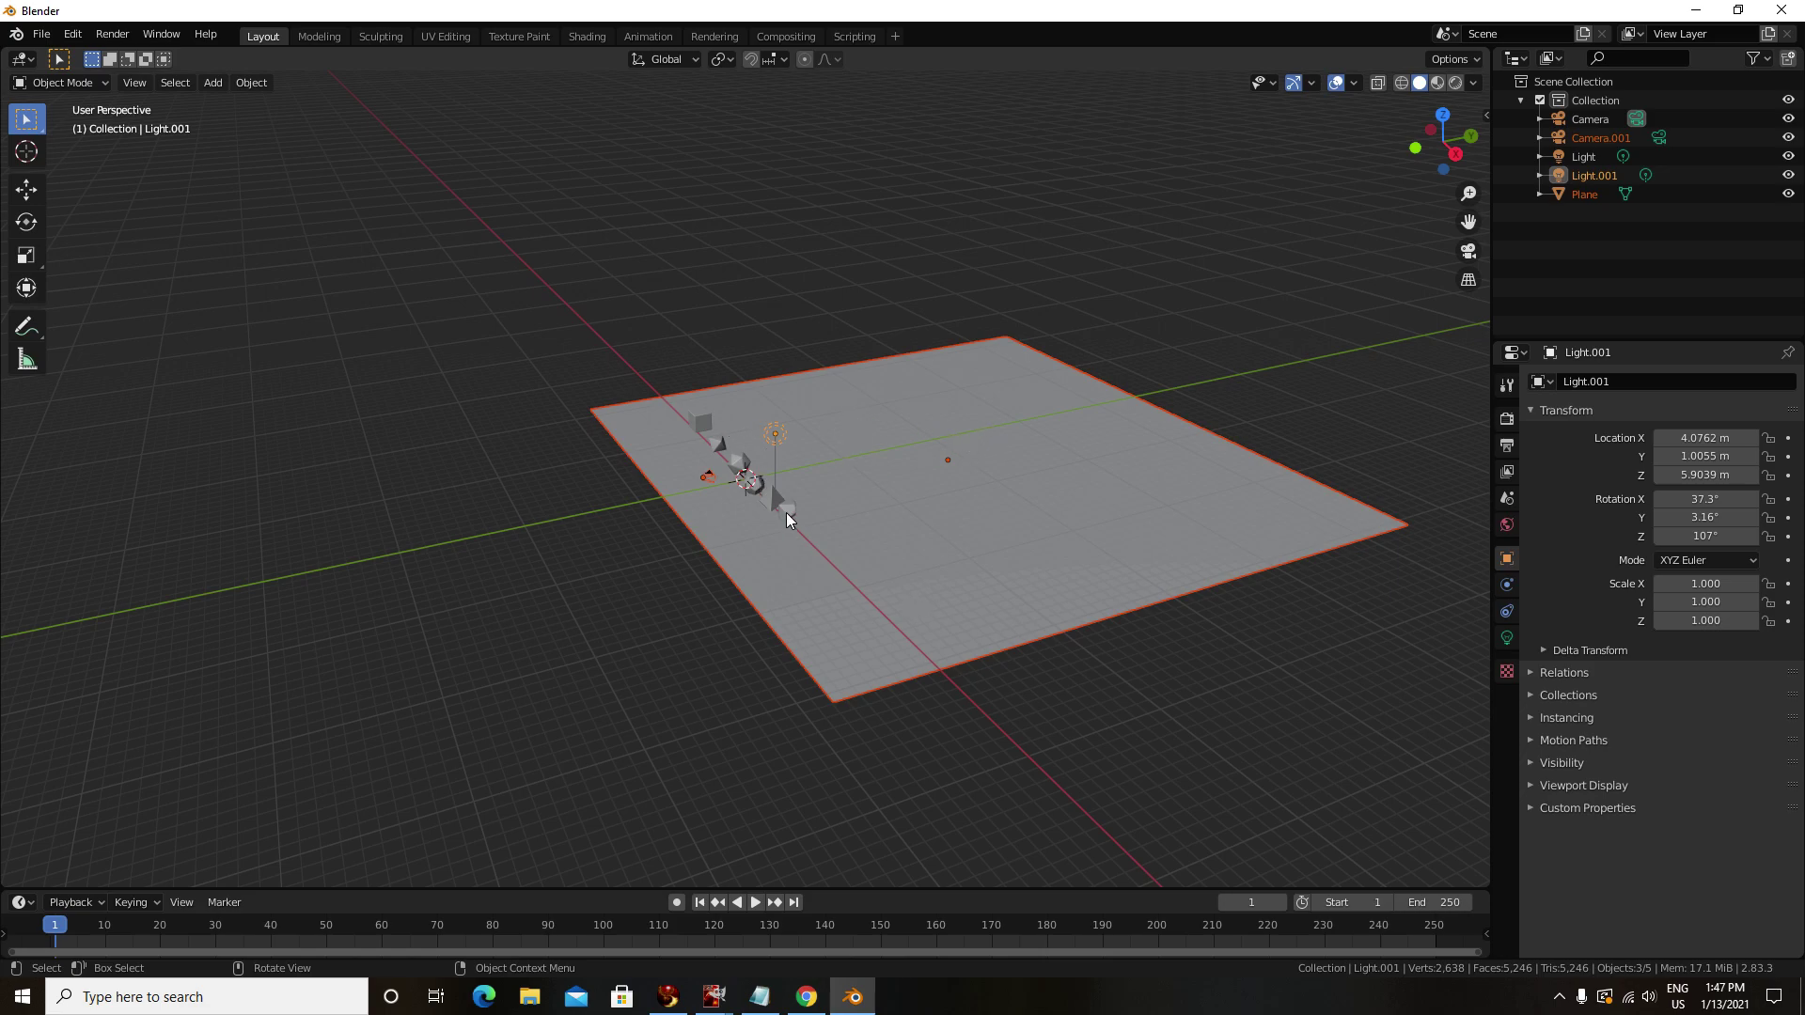
pyautogui.scroll(3, 786, 513)
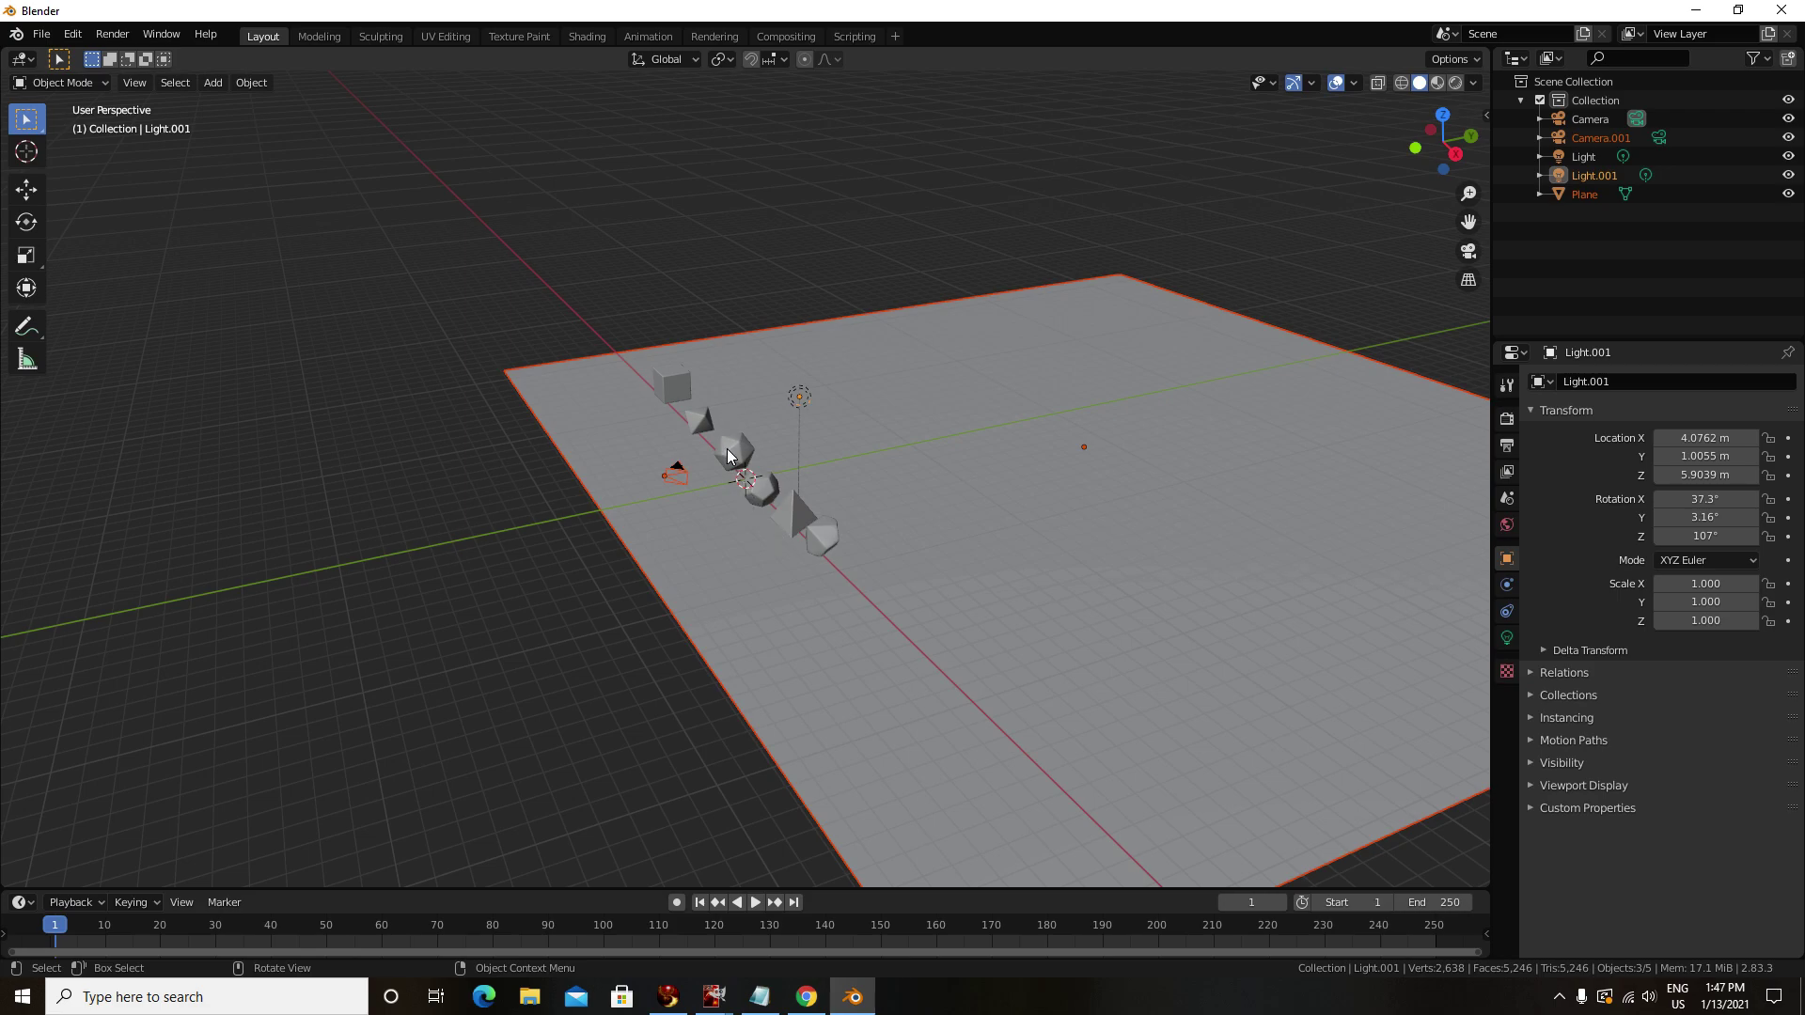
pyautogui.rightClick(769, 493)
pyautogui.press('Escape')
# - Select the large grey plane and orbit to a side view of the polyhedra row
pyautogui.click(763, 496)
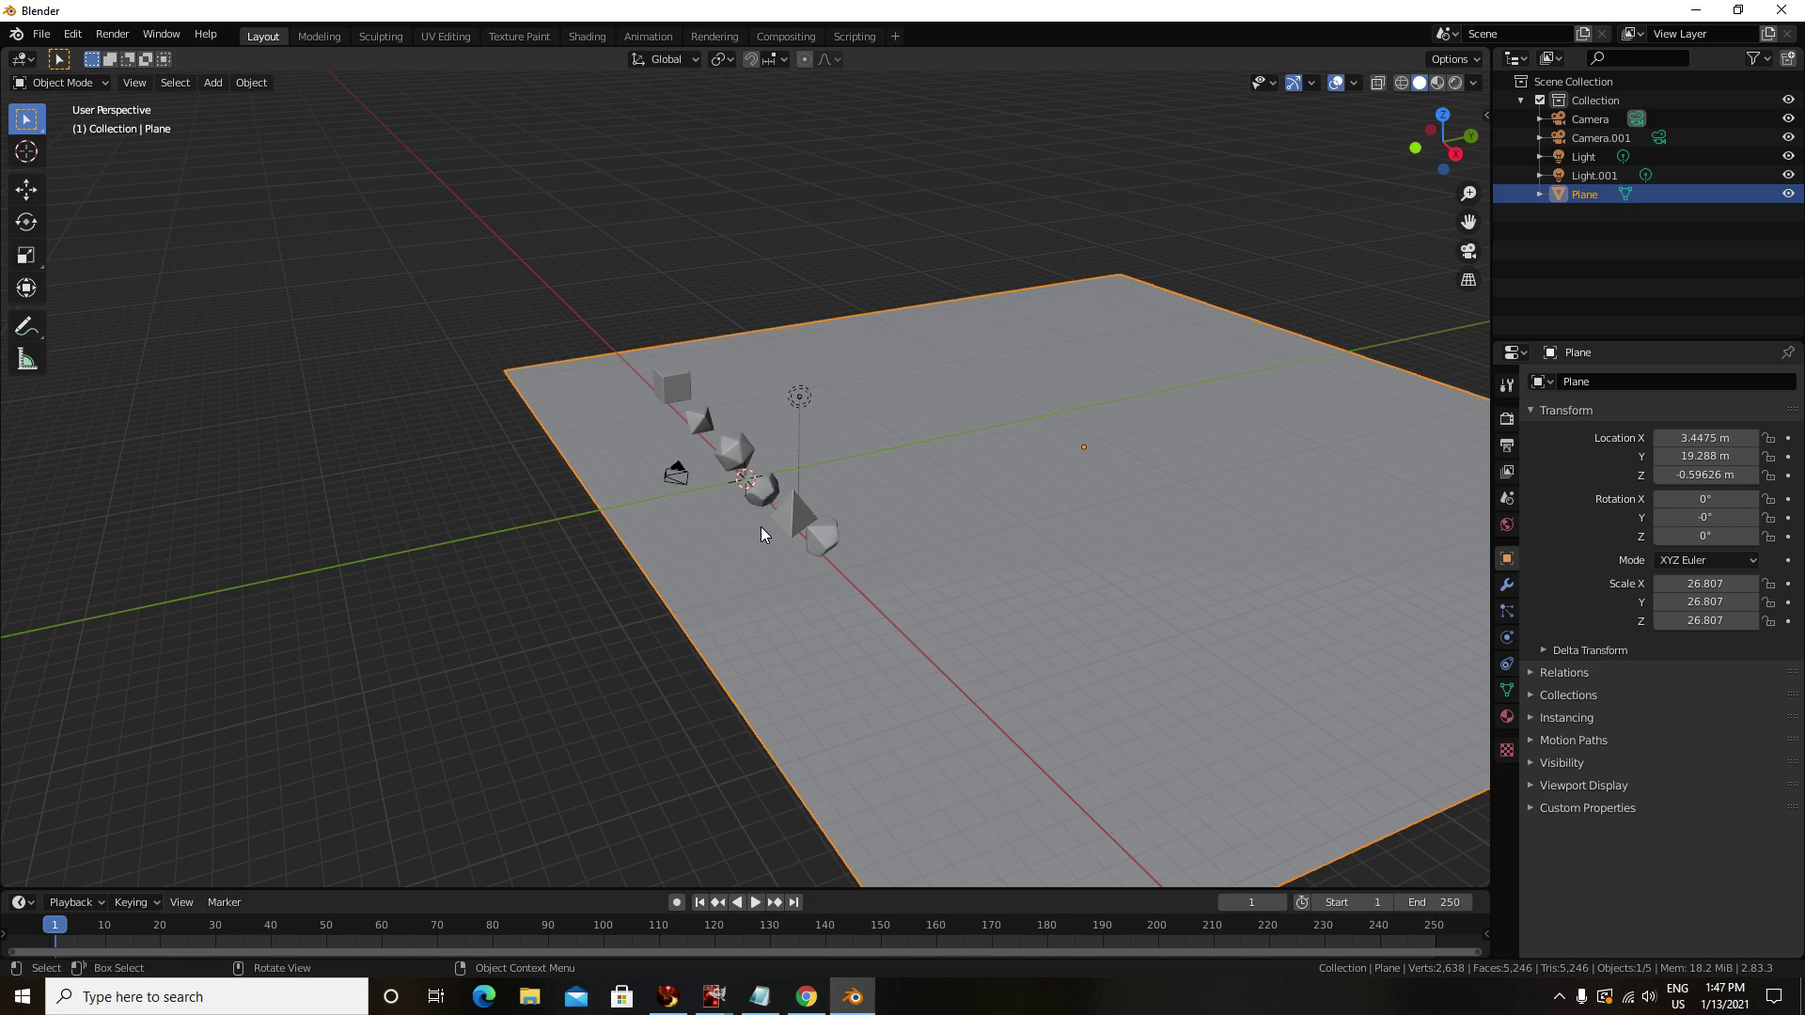
pyautogui.scroll(2, 721, 542)
pyautogui.moveTo(638, 580)
pyautogui.mouseDown()
pyautogui.moveTo(415, 673)
pyautogui.moveTo(613, 580)
pyautogui.mouseUp()
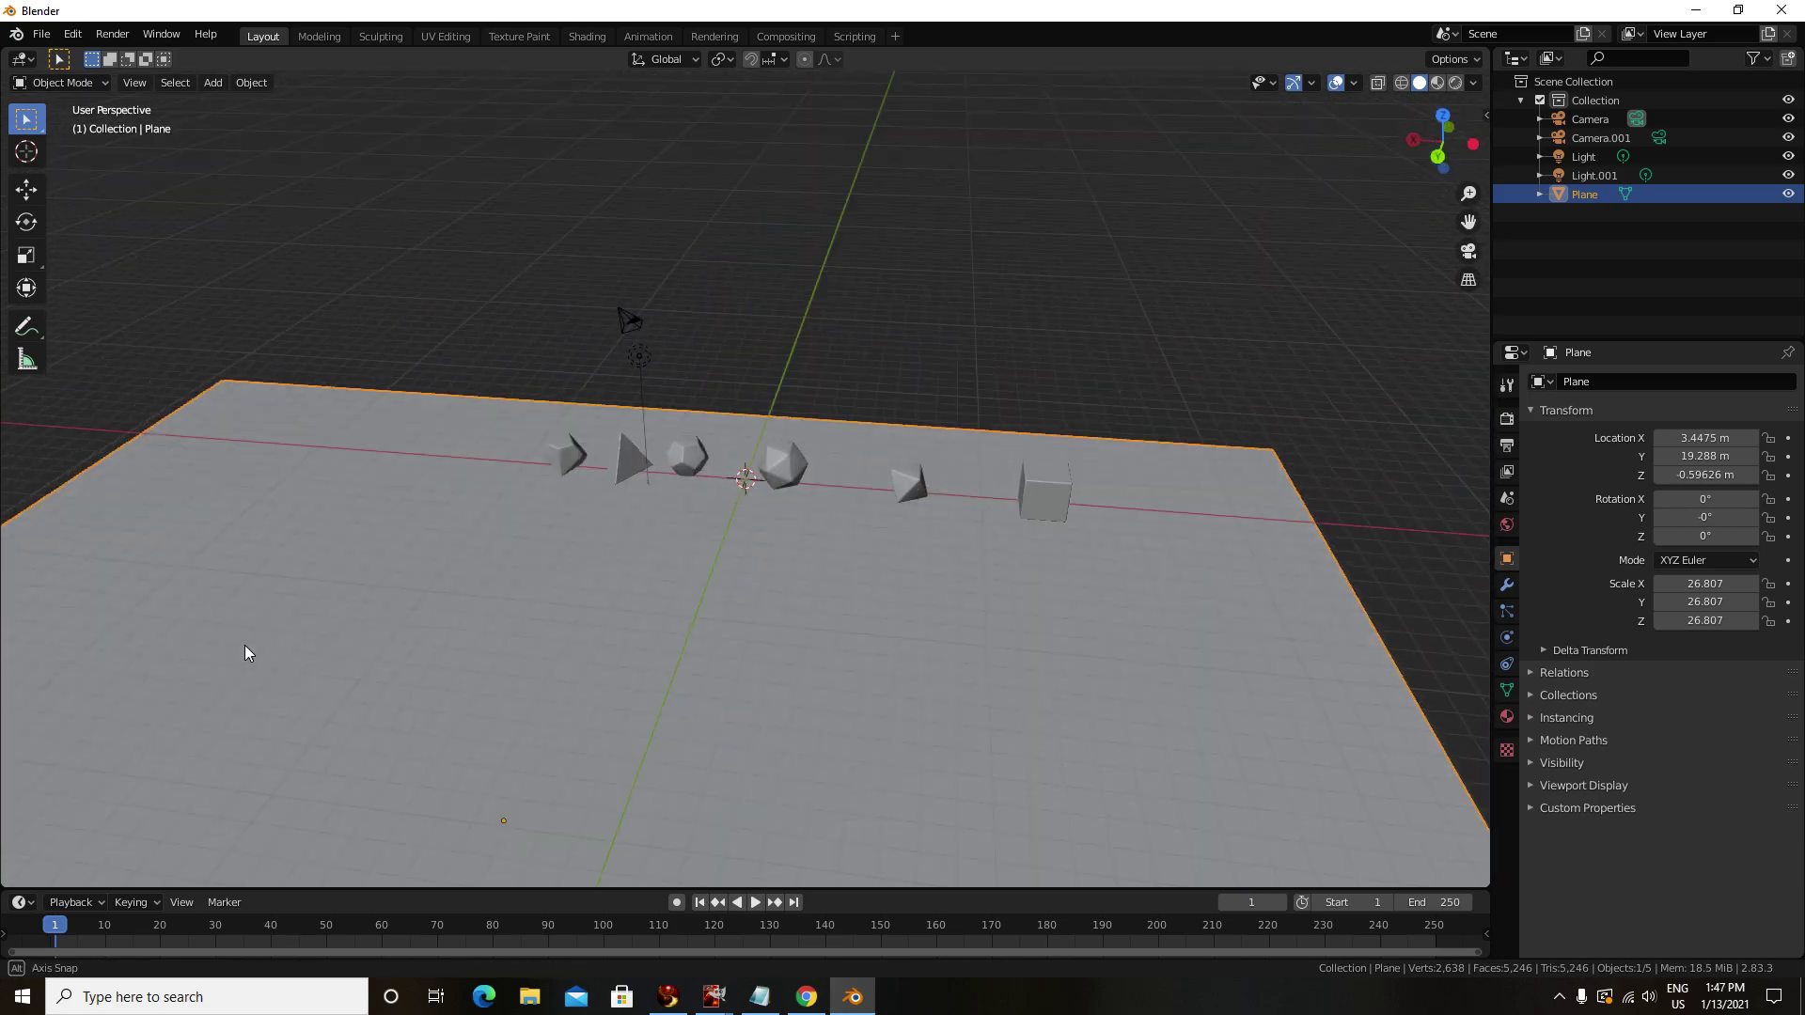
pyautogui.rightClick(699, 452)
pyautogui.click(700, 491)
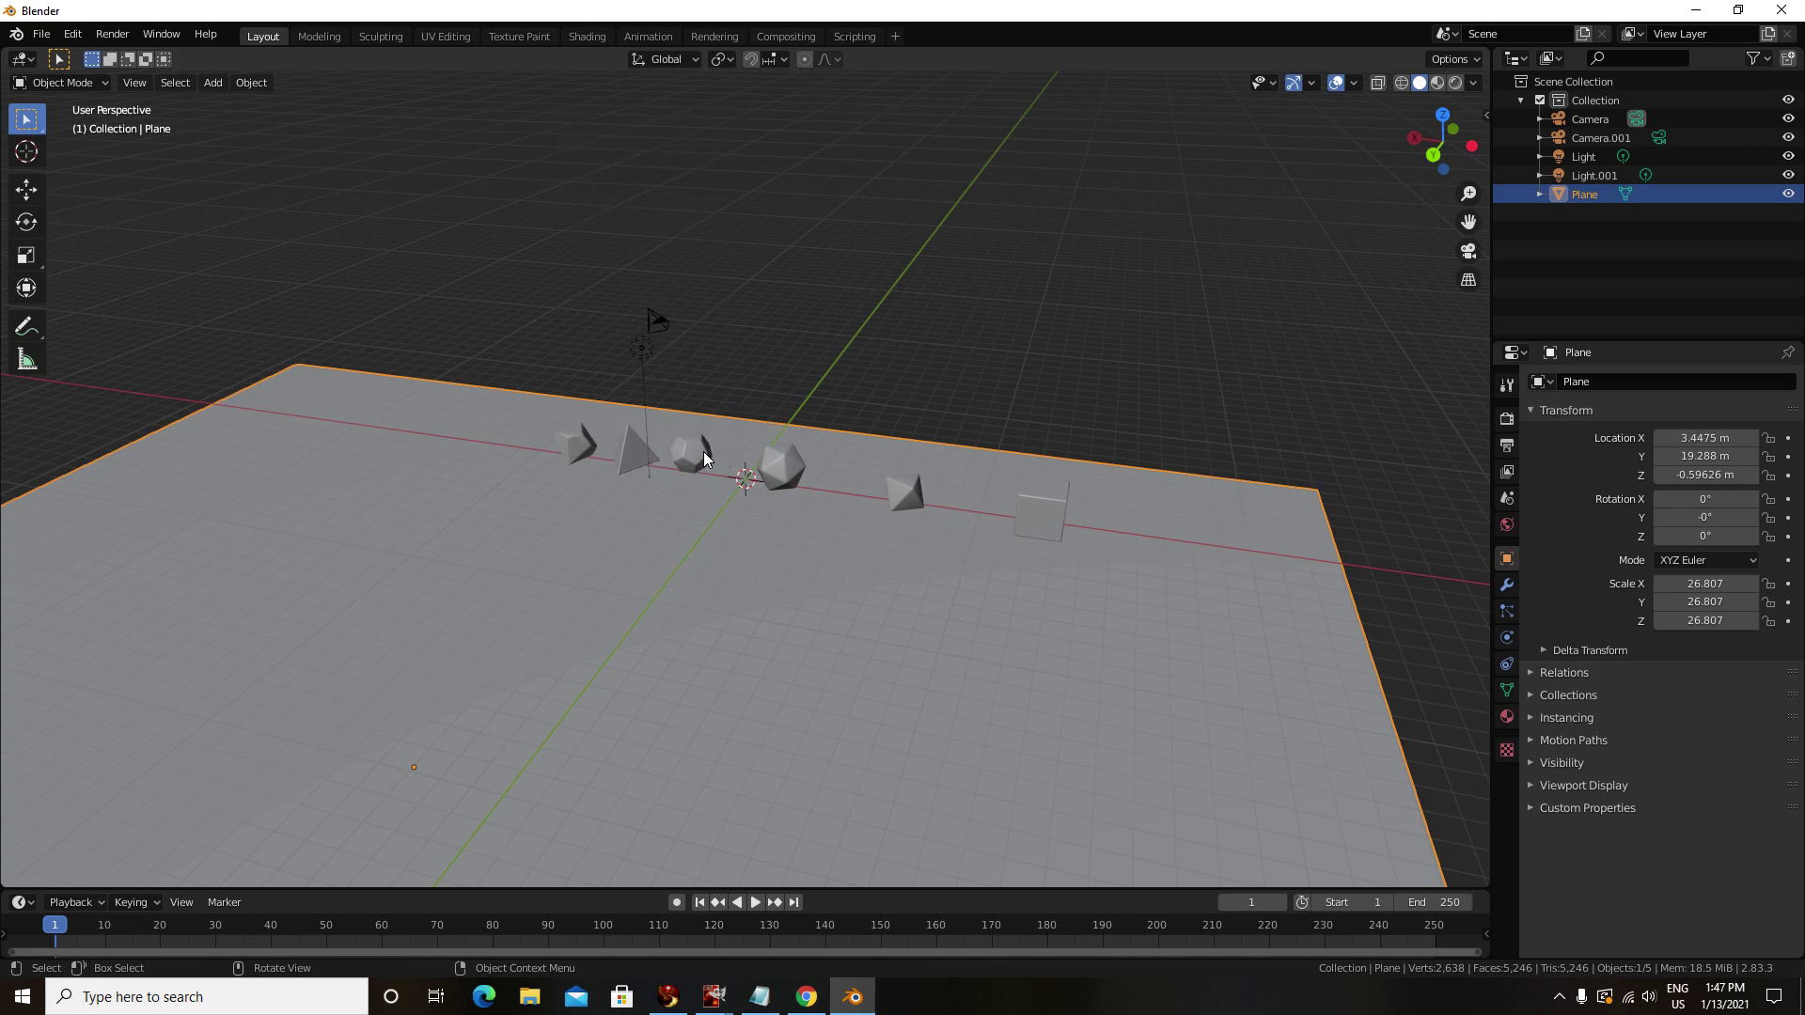
pyautogui.scroll(-1, 707, 449)
pyautogui.scroll(3, 706, 451)
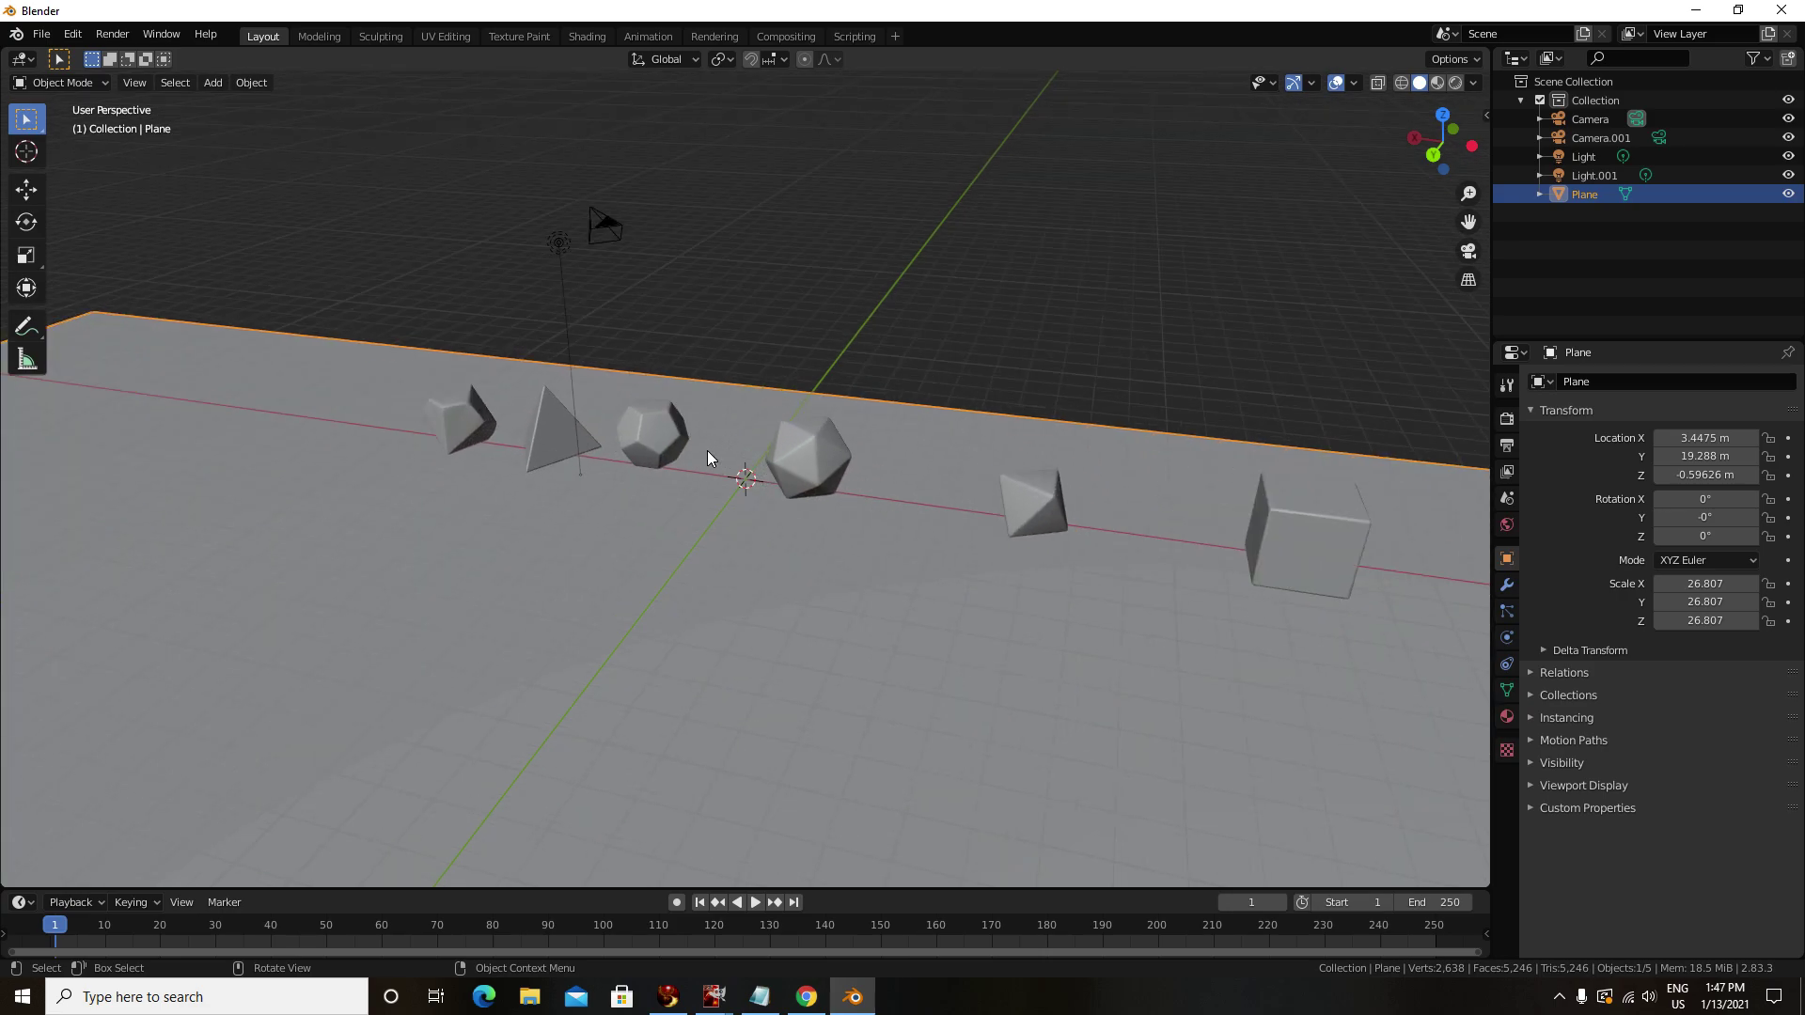
pyautogui.scroll(2, 707, 449)
pyautogui.scroll(-3, 708, 451)
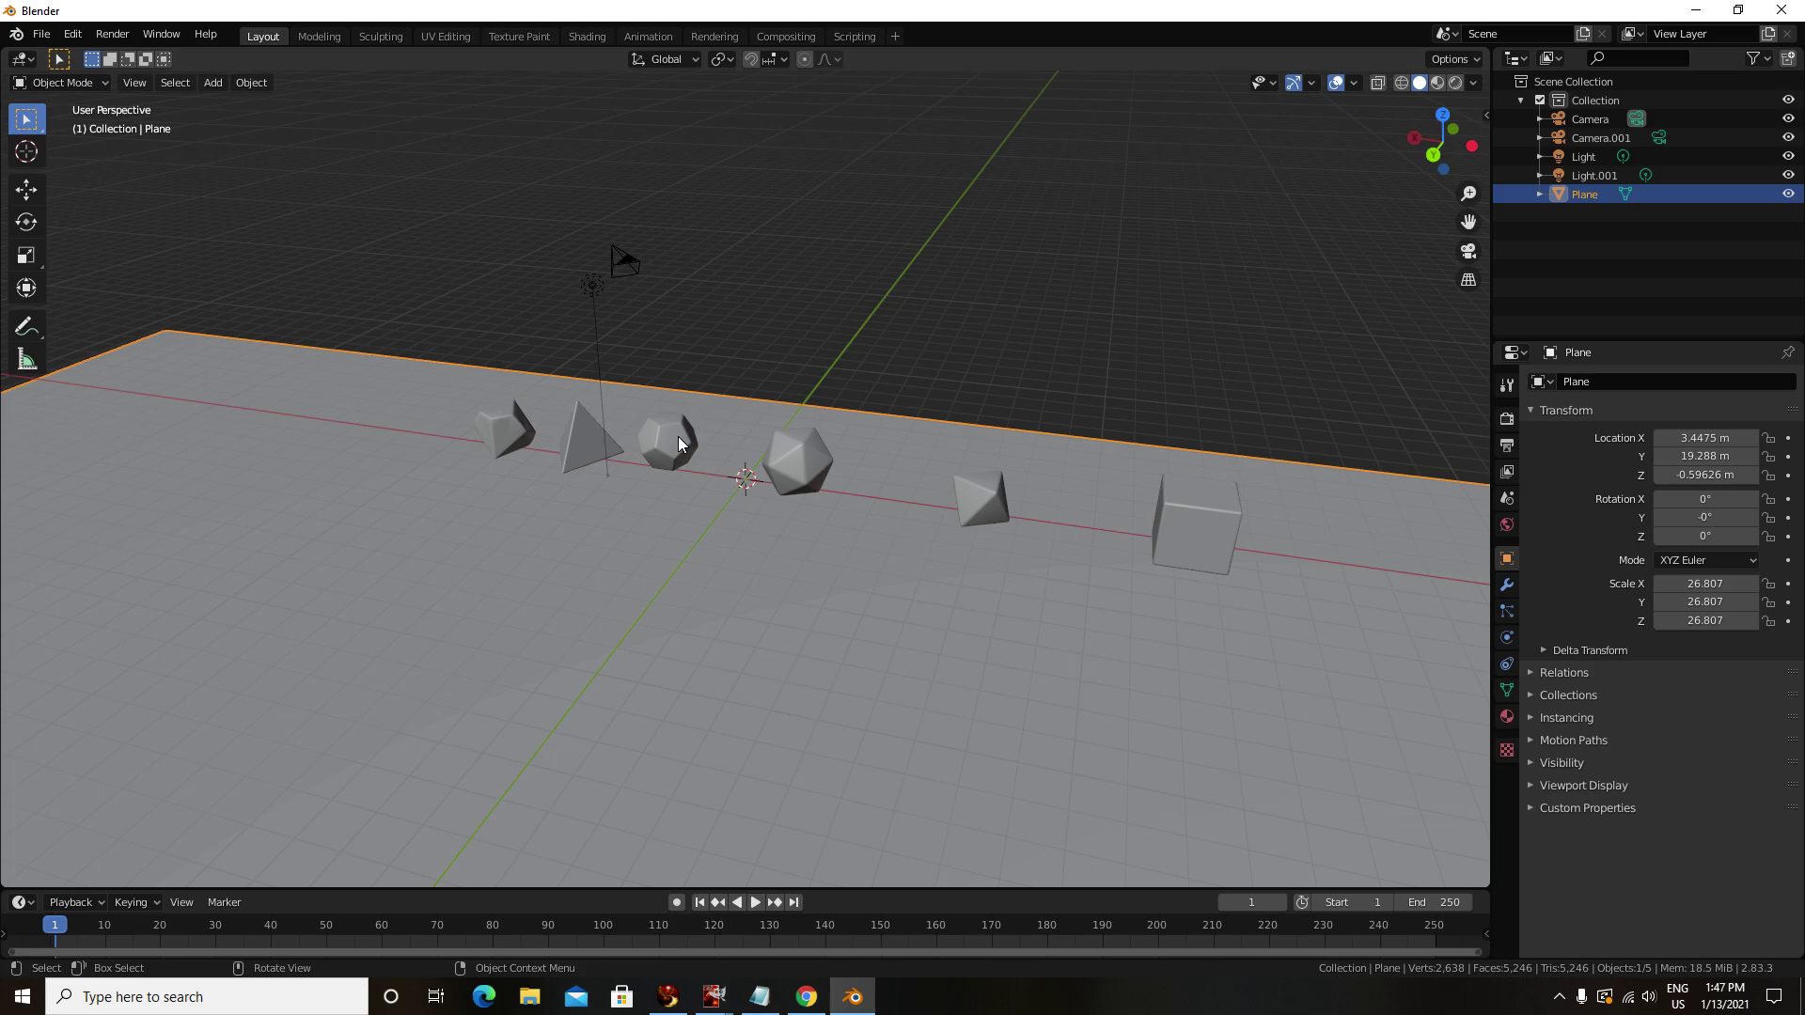
pyautogui.scroll(-2, 675, 439)
pyautogui.scroll(-3, 693, 429)
pyautogui.scroll(-2, 697, 502)
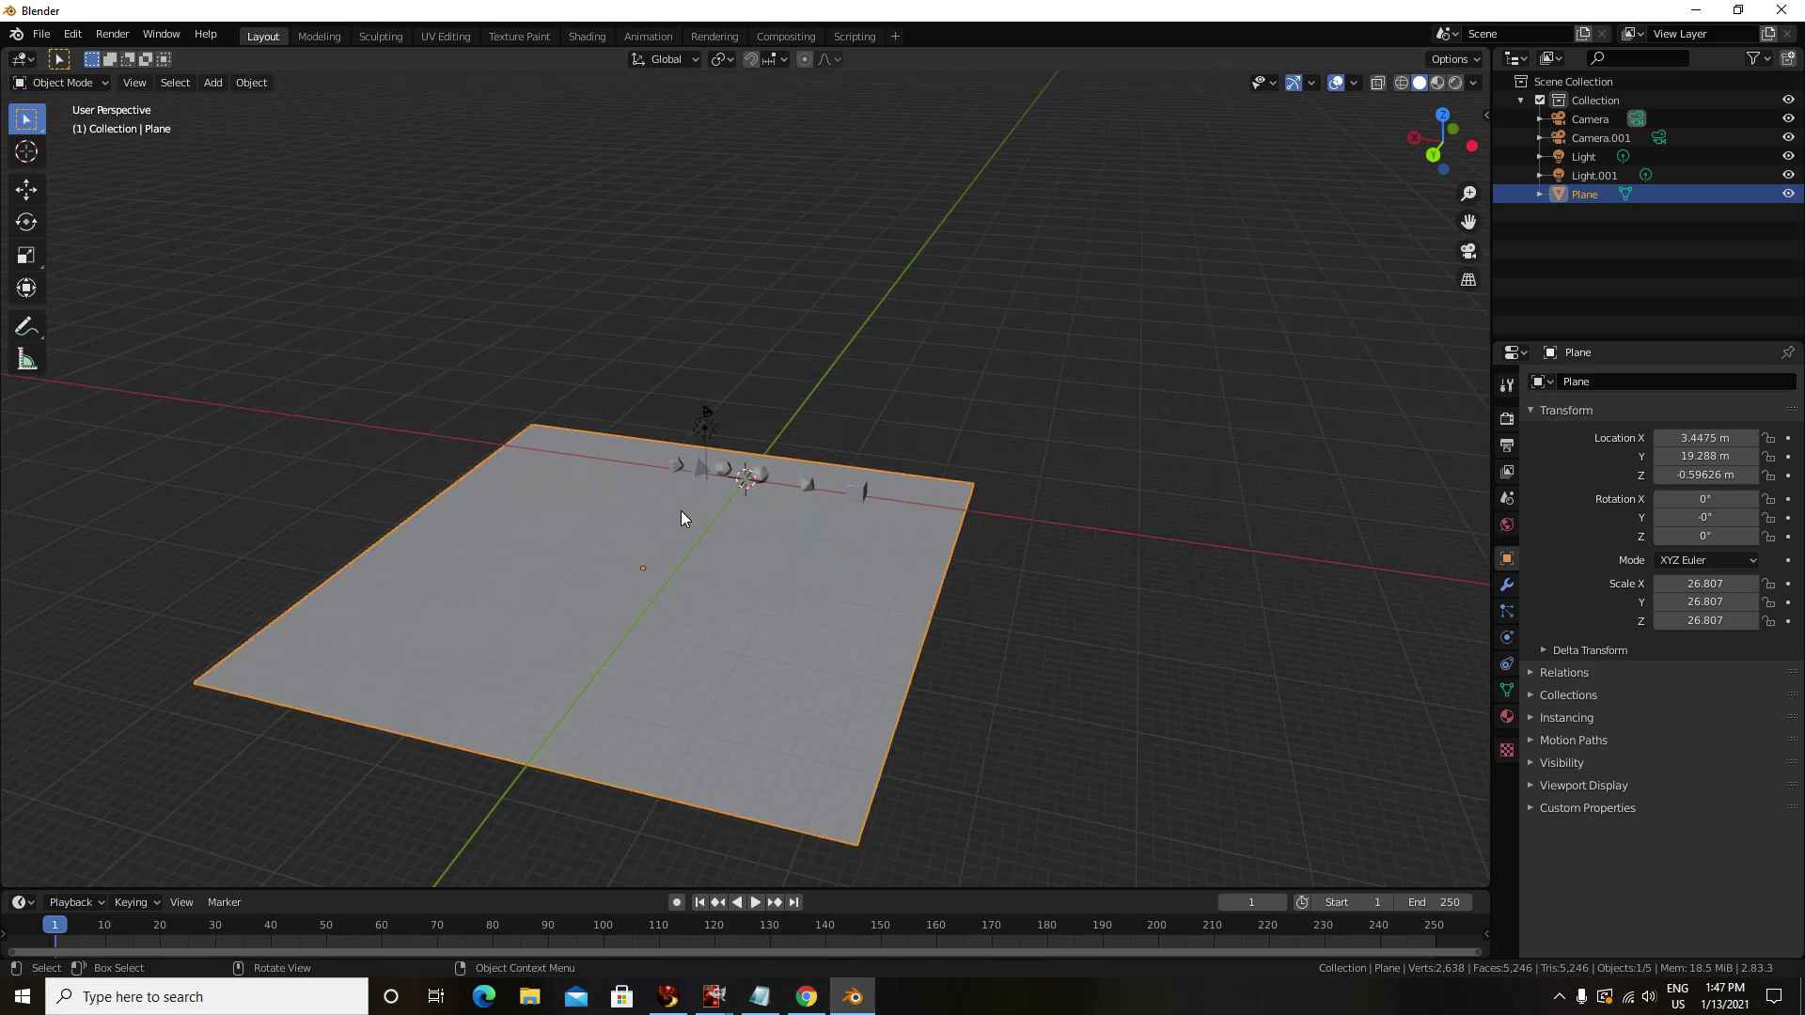
pyautogui.scroll(-2, 688, 544)
pyautogui.scroll(-2, 688, 556)
pyautogui.scroll(2, 684, 566)
pyautogui.scroll(-1, 683, 566)
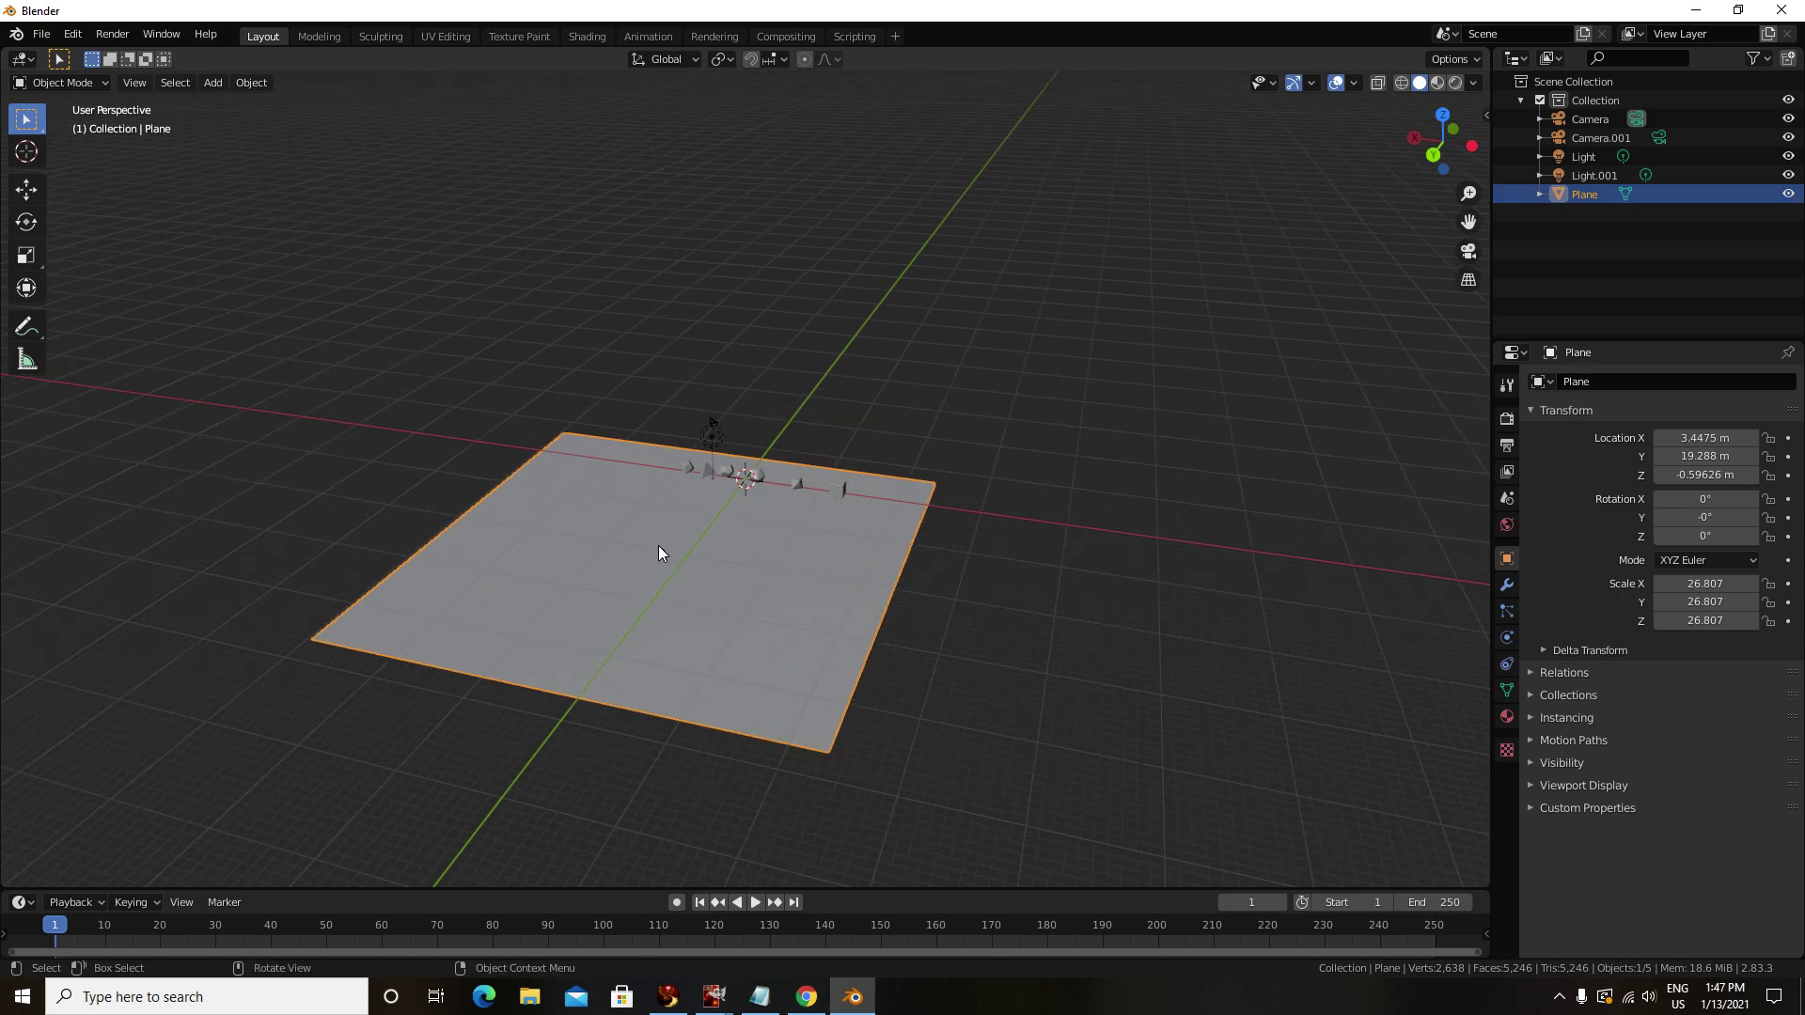
pyautogui.scroll(3, 659, 545)
pyautogui.scroll(-3, 651, 556)
pyautogui.scroll(3, 762, 474)
pyautogui.scroll(3, 747, 485)
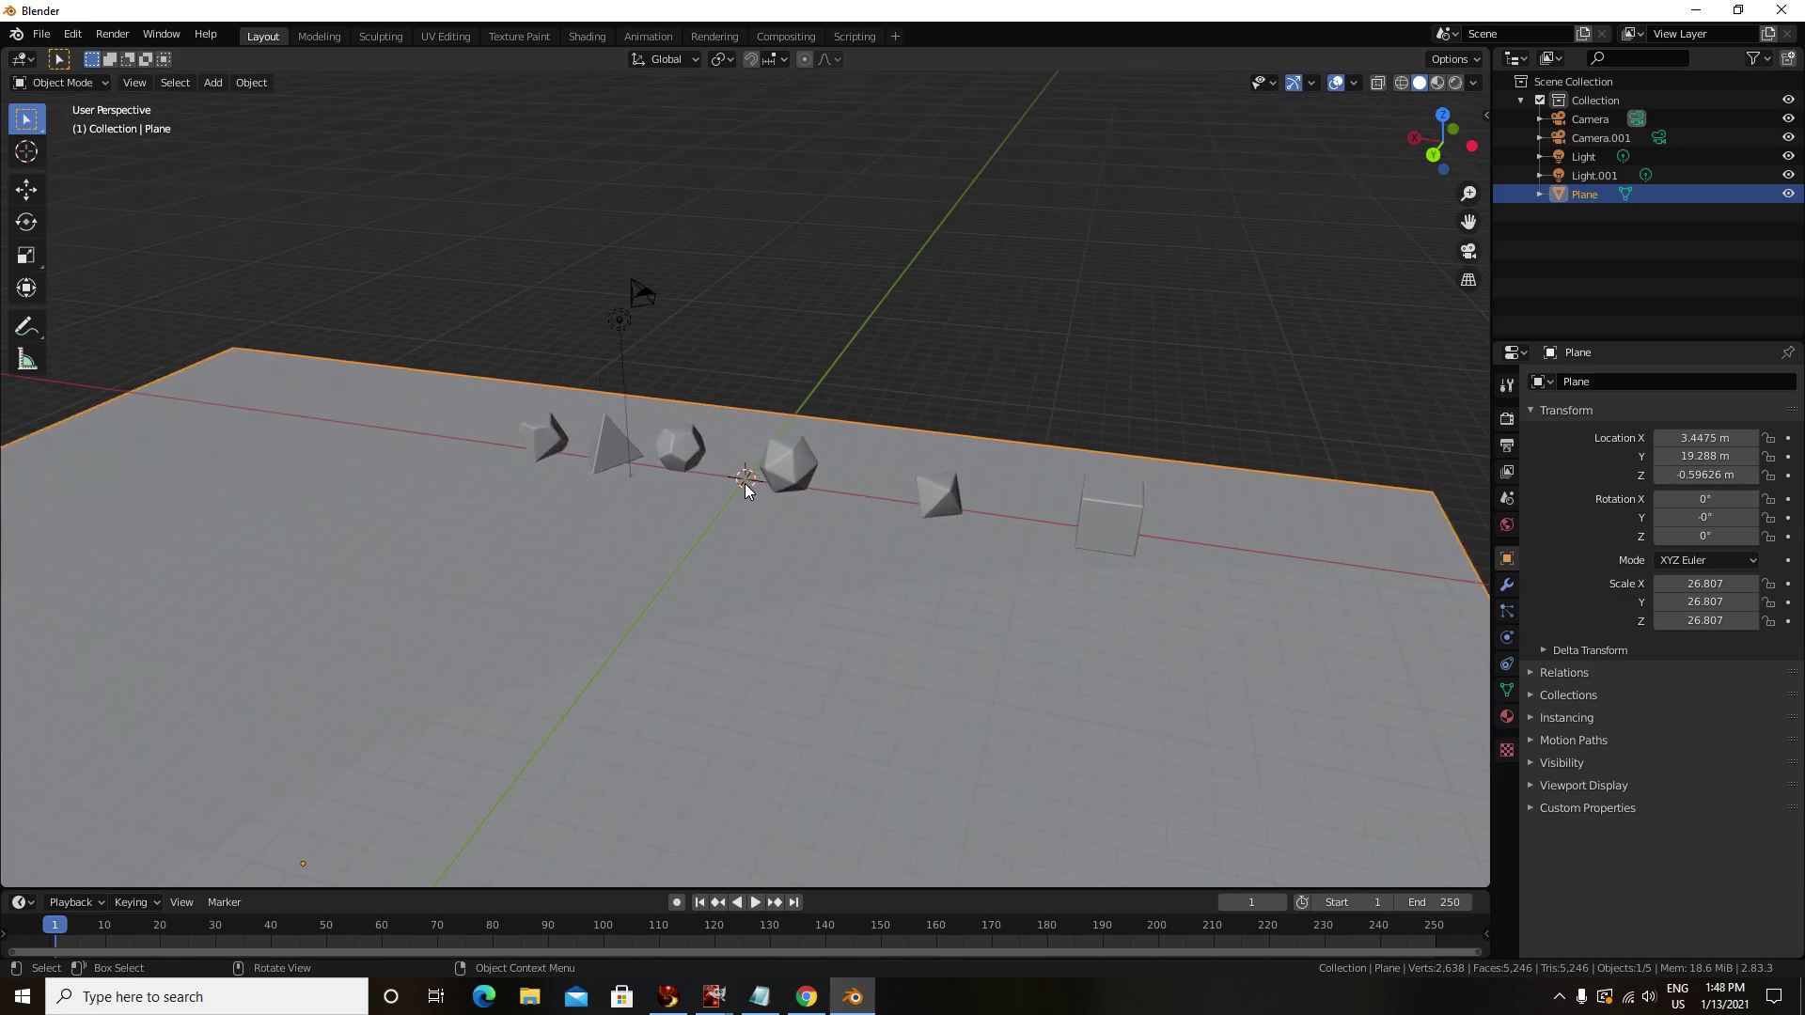
pyautogui.scroll(-3, 746, 484)
pyautogui.scroll(-3, 738, 484)
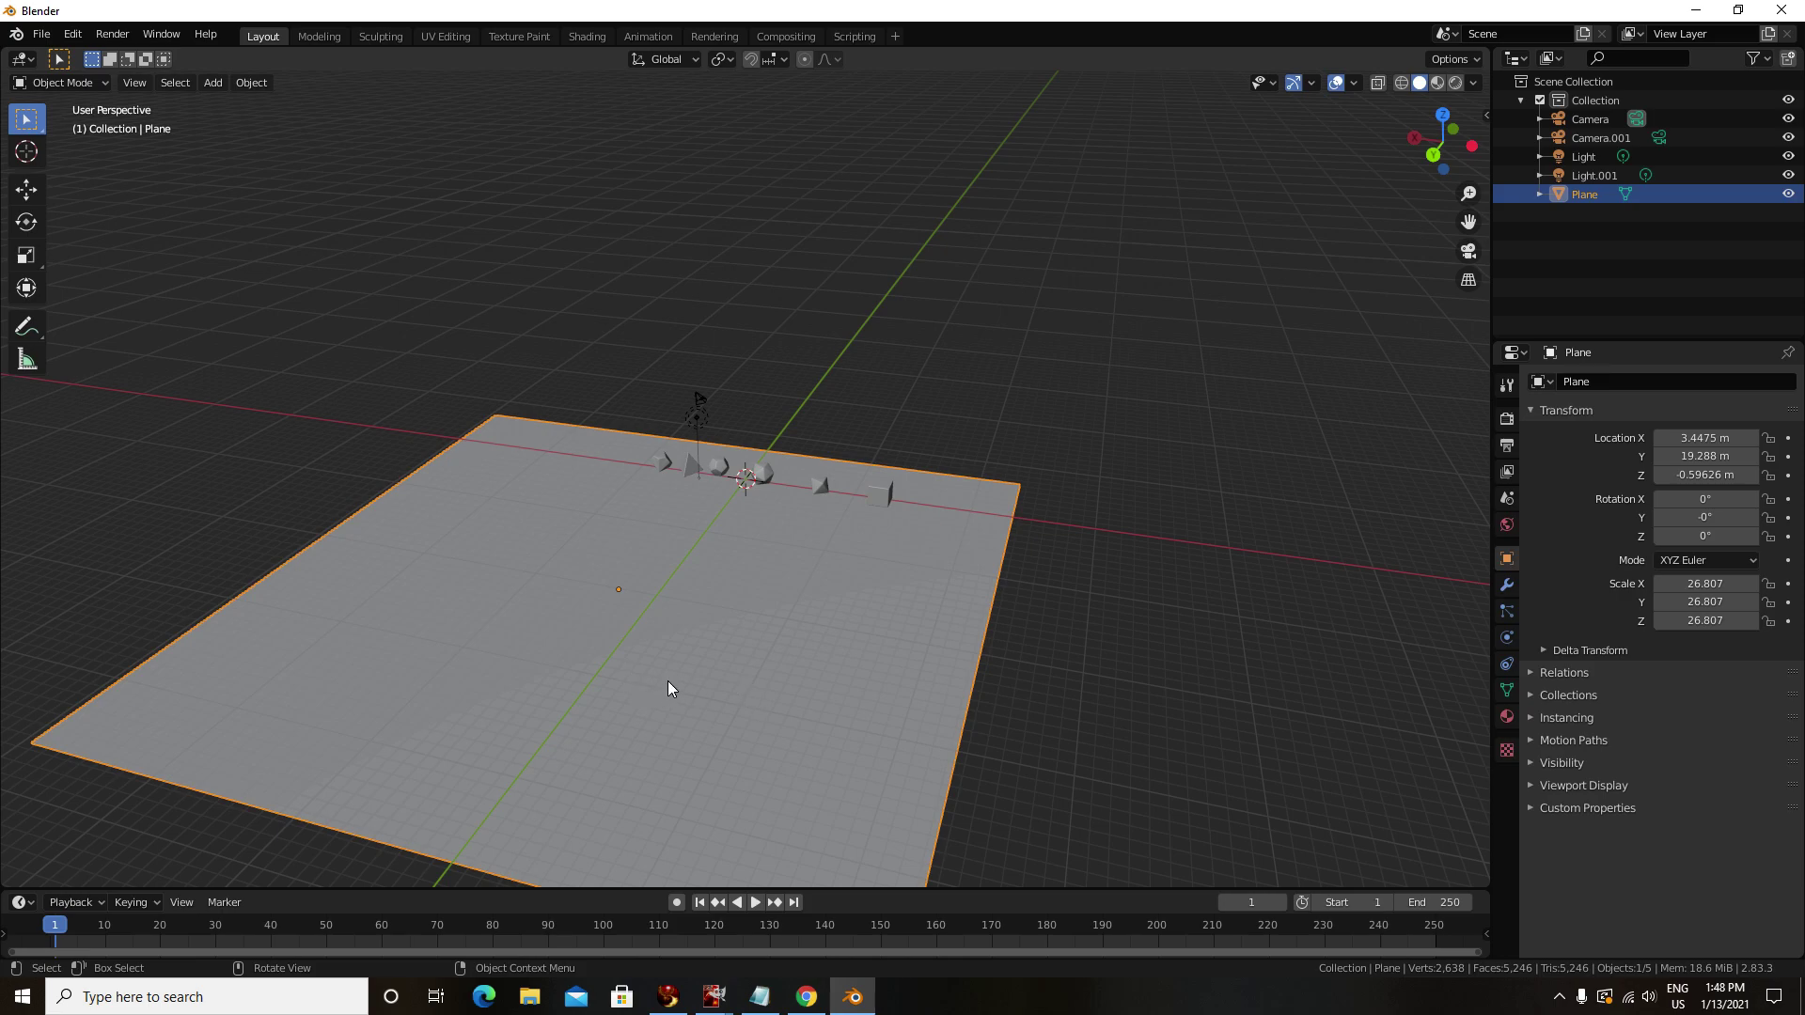
pyautogui.scroll(-3, 667, 680)
pyautogui.scroll(1, 707, 596)
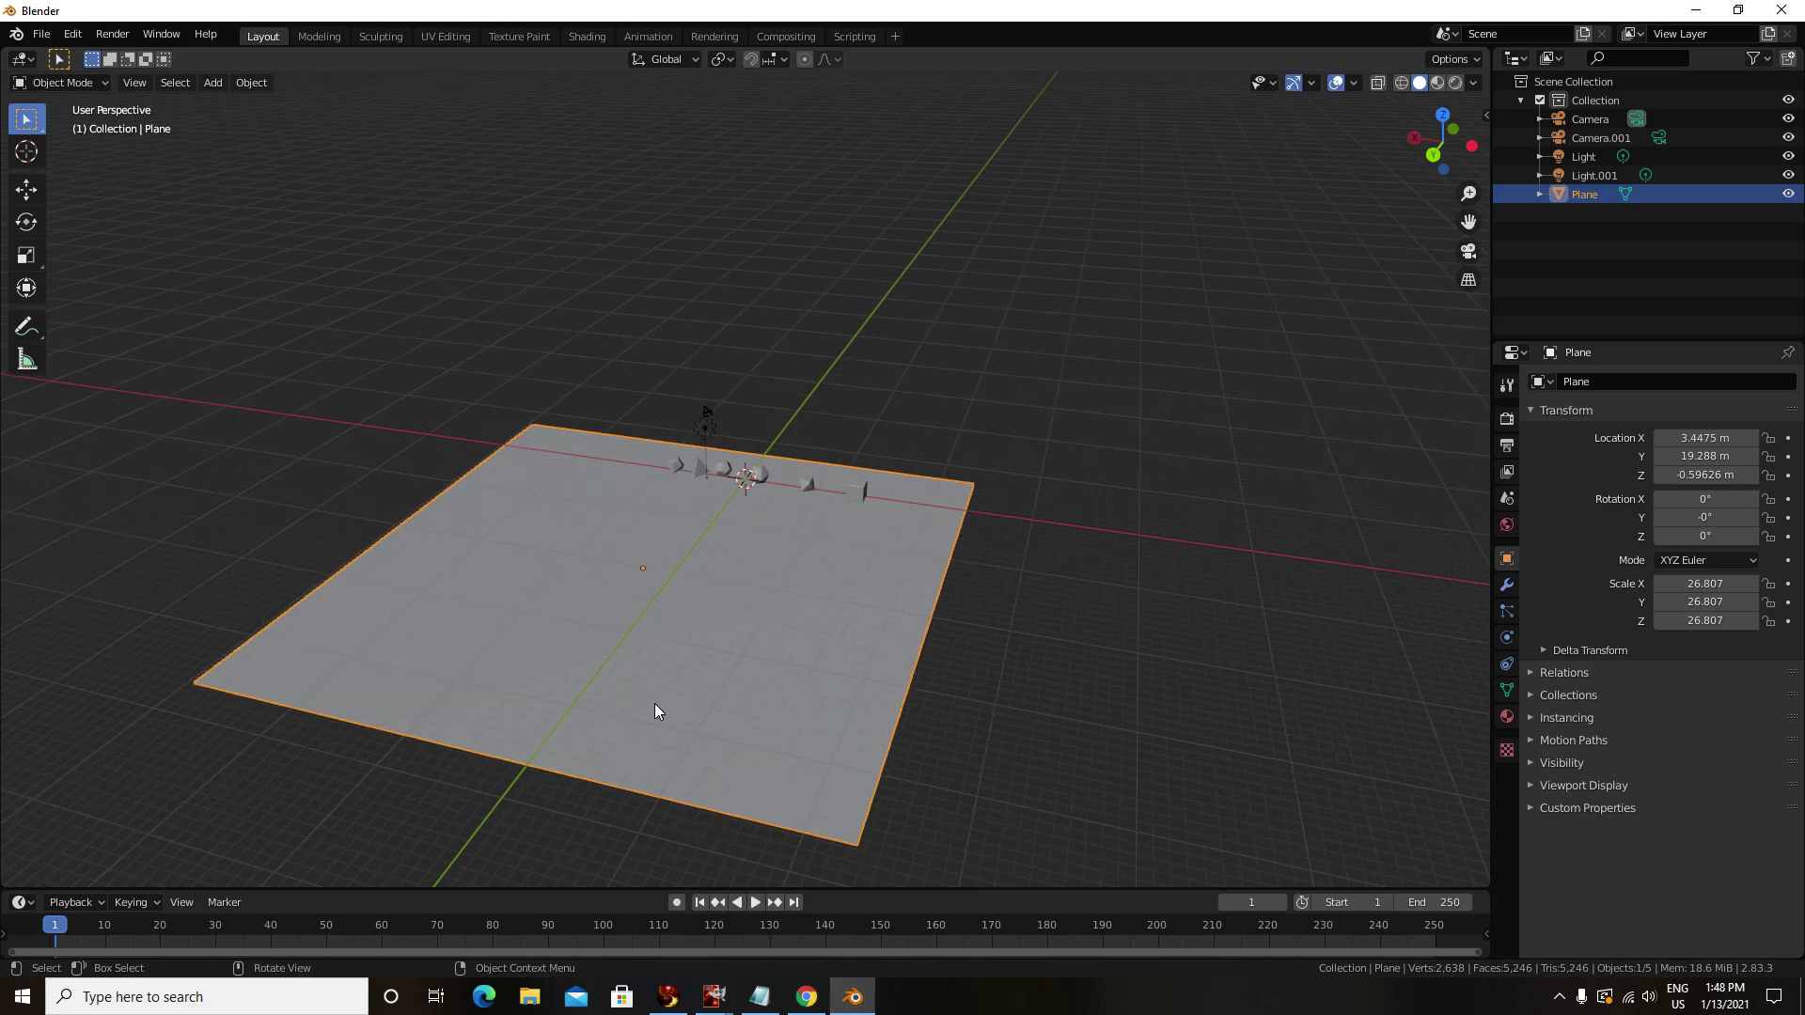